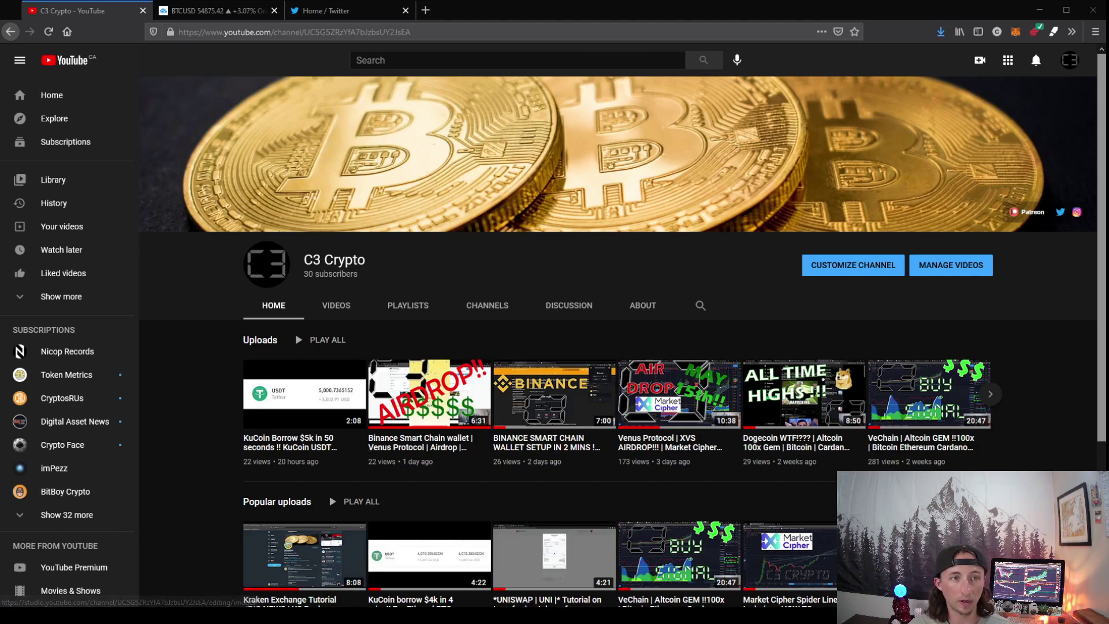
Step: Switch from the YouTube channel to the TradingView BTCUSD chart tab
{"action": "left_click", "coordinate": [213, 11]}
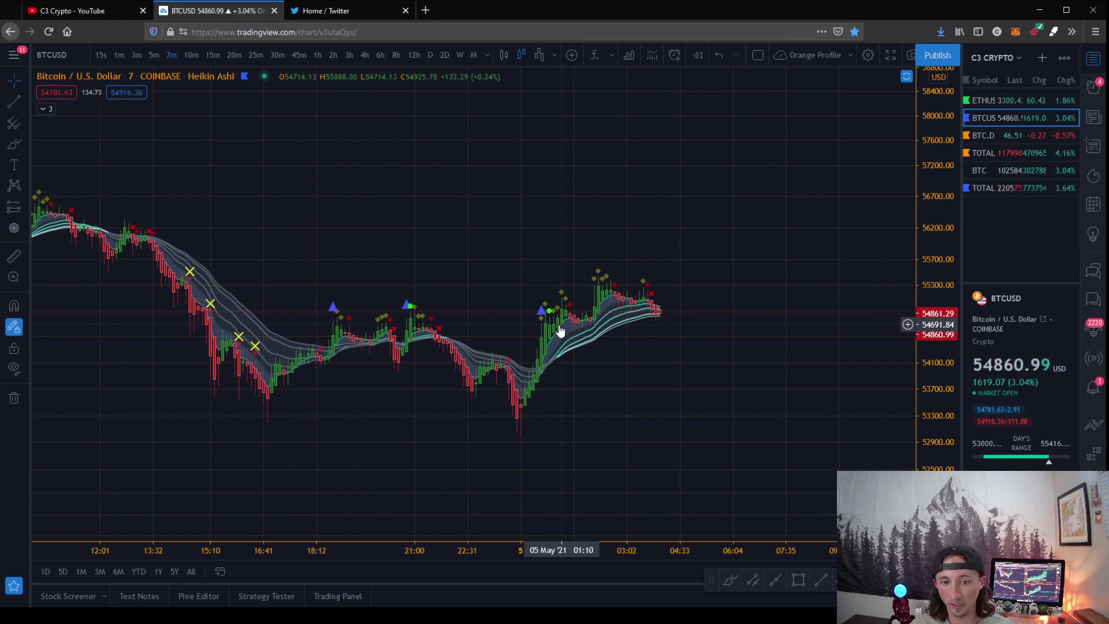
{"action": "scroll", "coordinate": [514, 349], "scroll_direction": "up", "scroll_amount": 3}
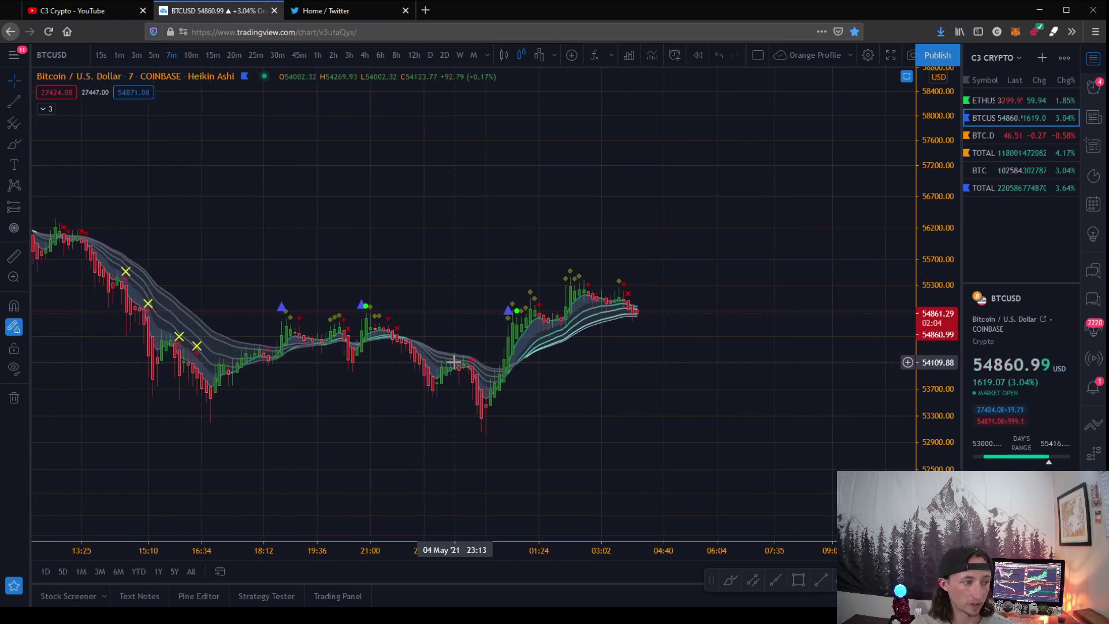
{"action": "scroll", "coordinate": [454, 362], "scroll_direction": "down", "scroll_amount": 2}
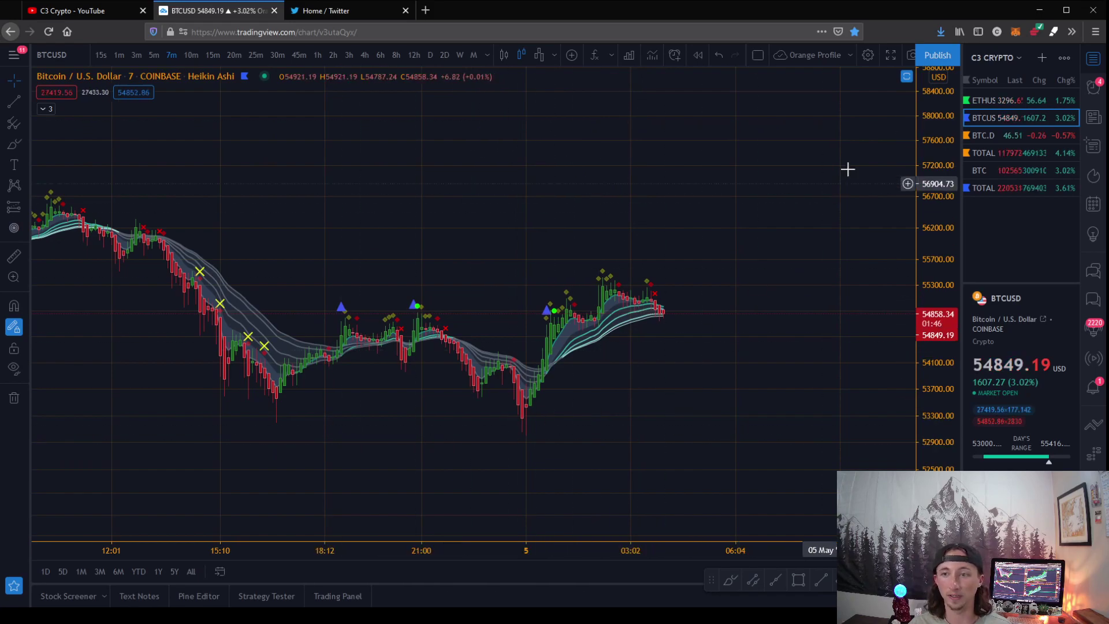
{"action": "left_click", "coordinate": [907, 78]}
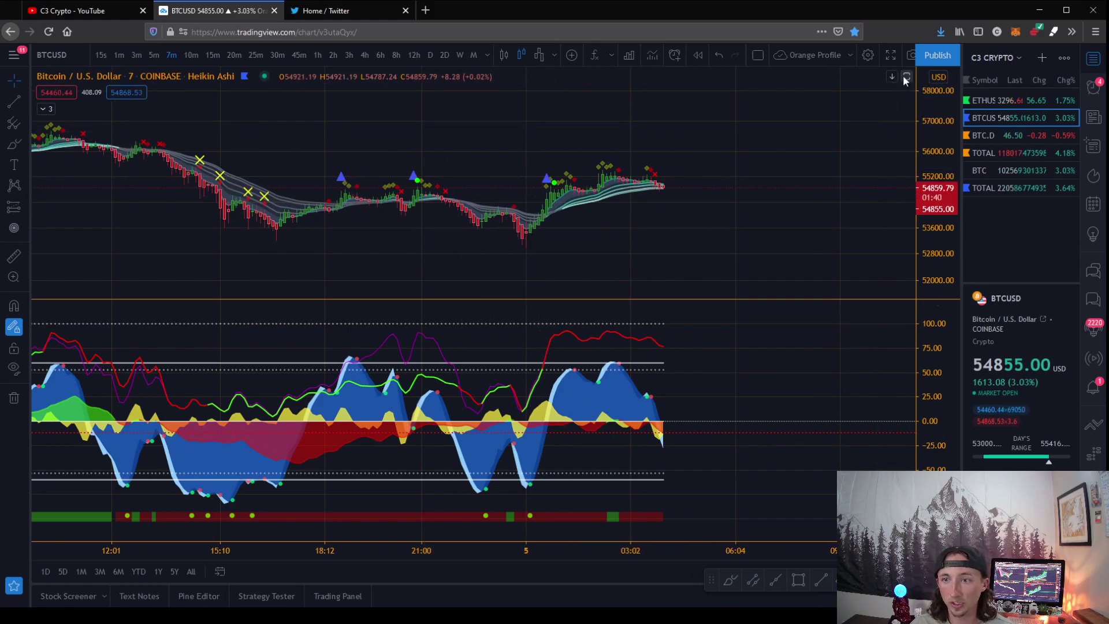
{"action": "left_click", "coordinate": [906, 78]}
{"action": "scroll", "coordinate": [641, 323], "scroll_direction": "up", "scroll_amount": 3}
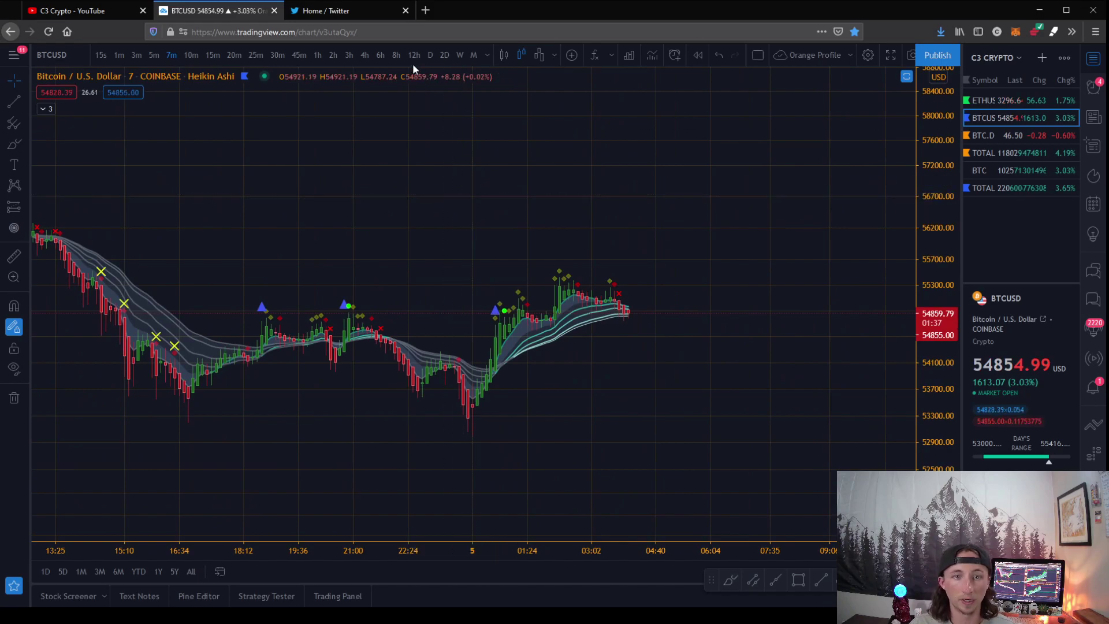
Step: Star MarketCipher DBSI under Invite-only scripts and confirm it appears in Favorites
{"action": "left_click", "coordinate": [595, 54]}
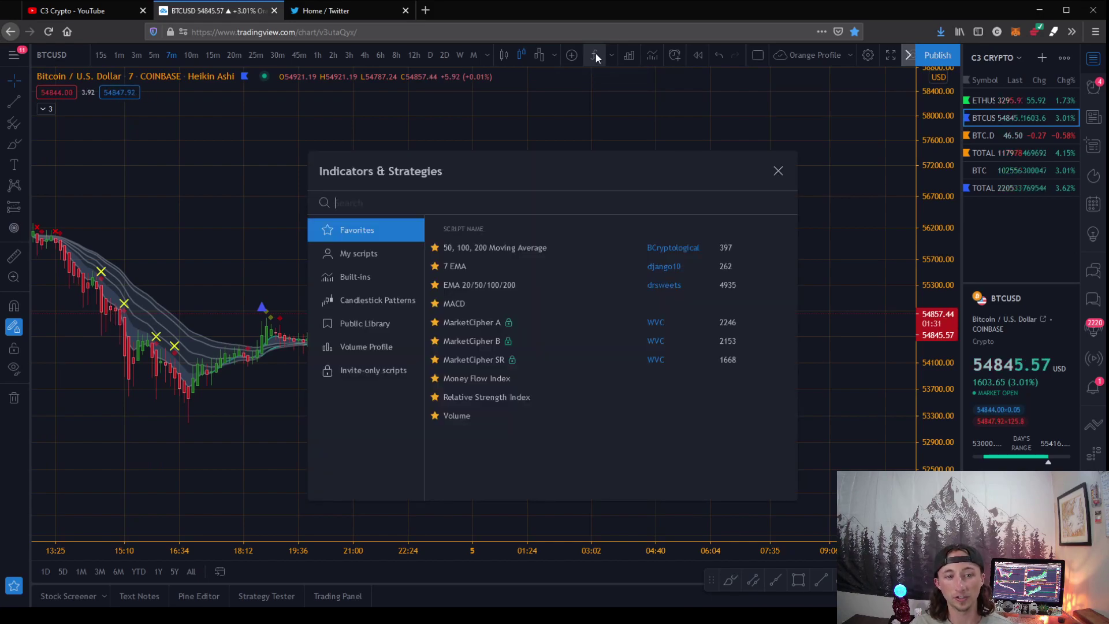
{"action": "left_click", "coordinate": [358, 371]}
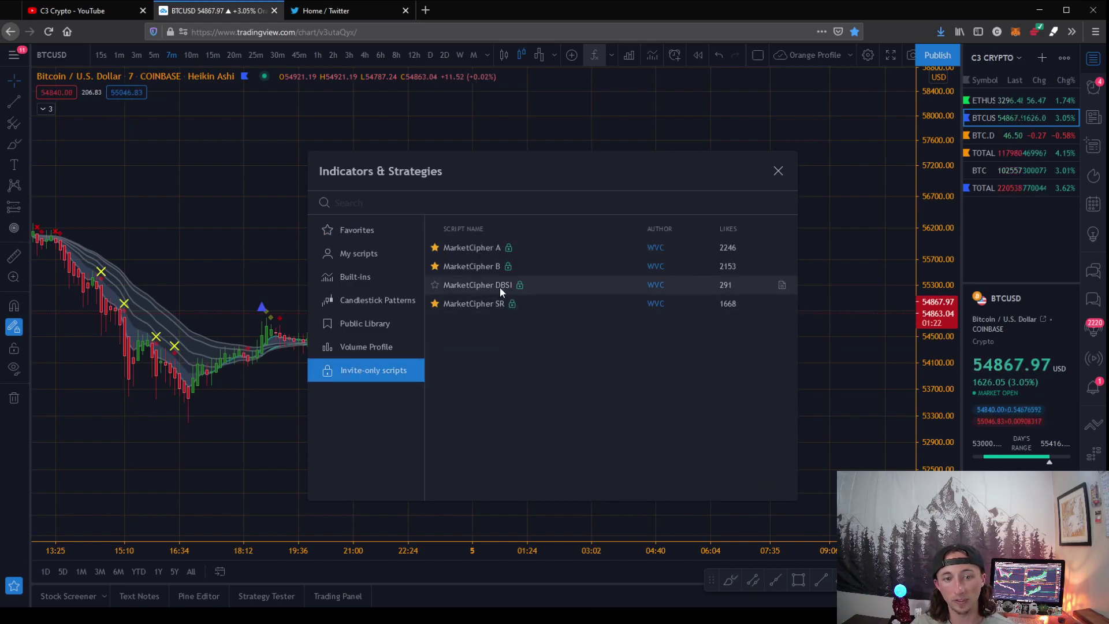
{"action": "left_click", "coordinate": [436, 285]}
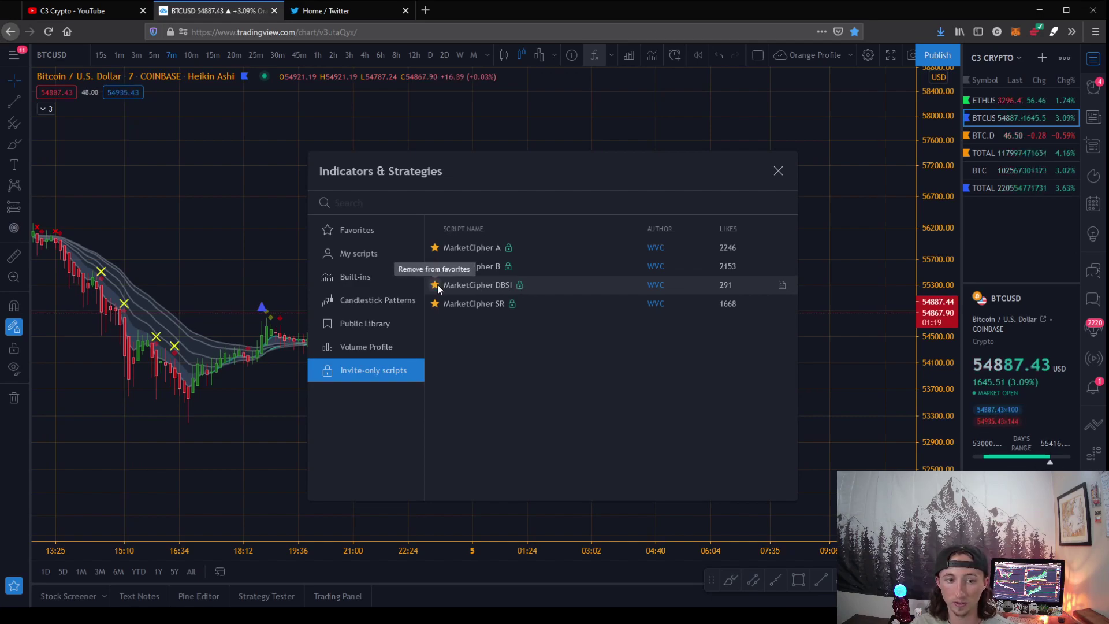
{"action": "left_click", "coordinate": [371, 234]}
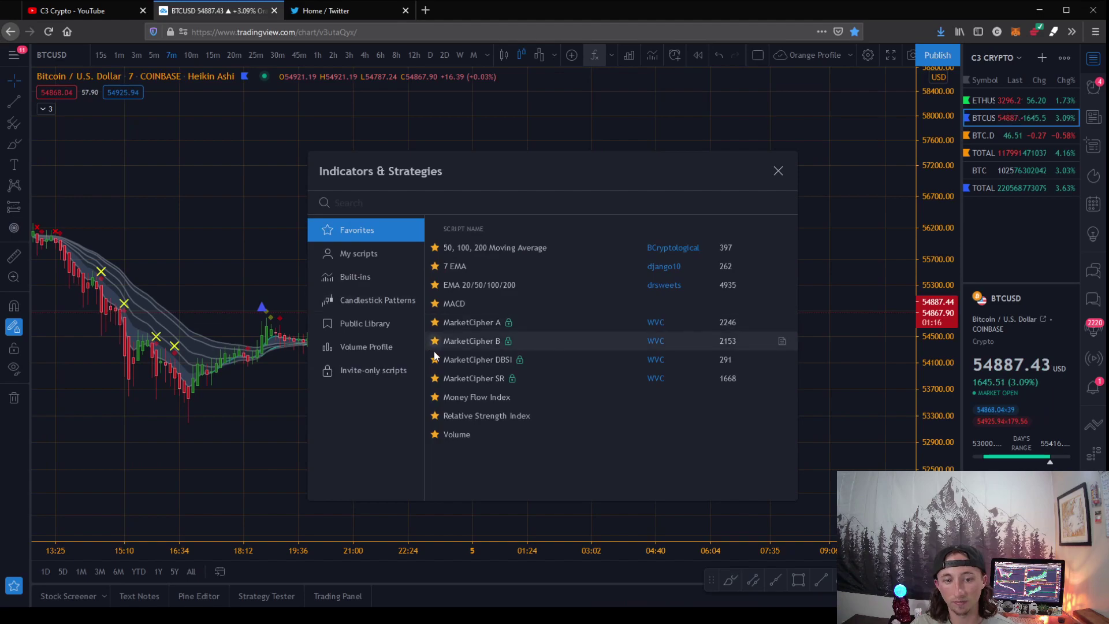
{"action": "left_click", "coordinate": [778, 172]}
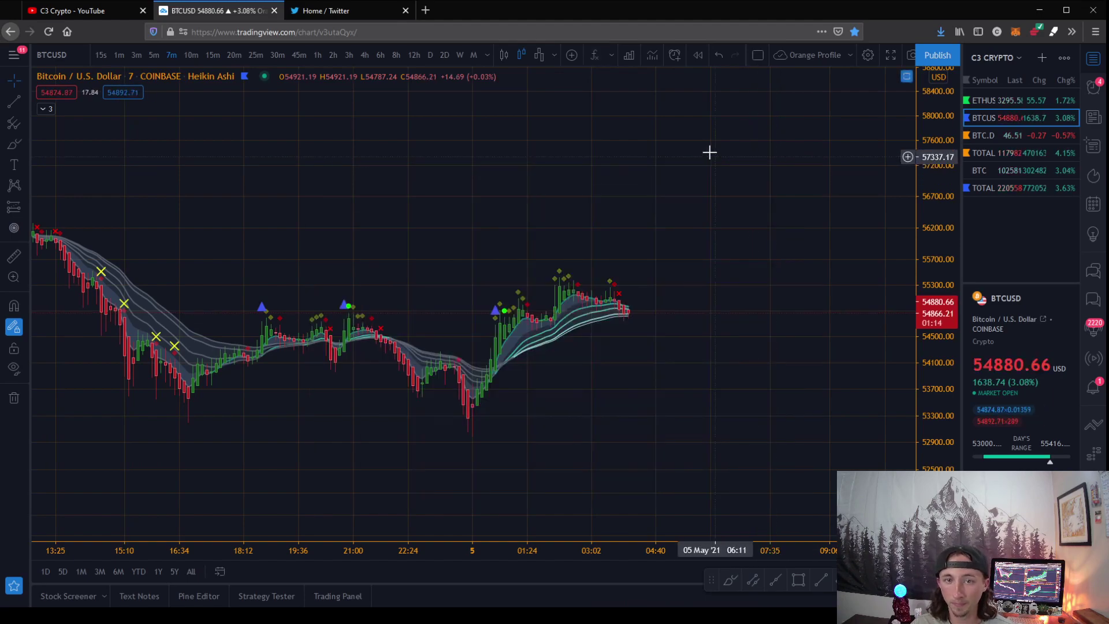
Step: Add MarketCipher DBSI from favourites, frame the recent candles, and open its settings
{"action": "left_click", "coordinate": [612, 55]}
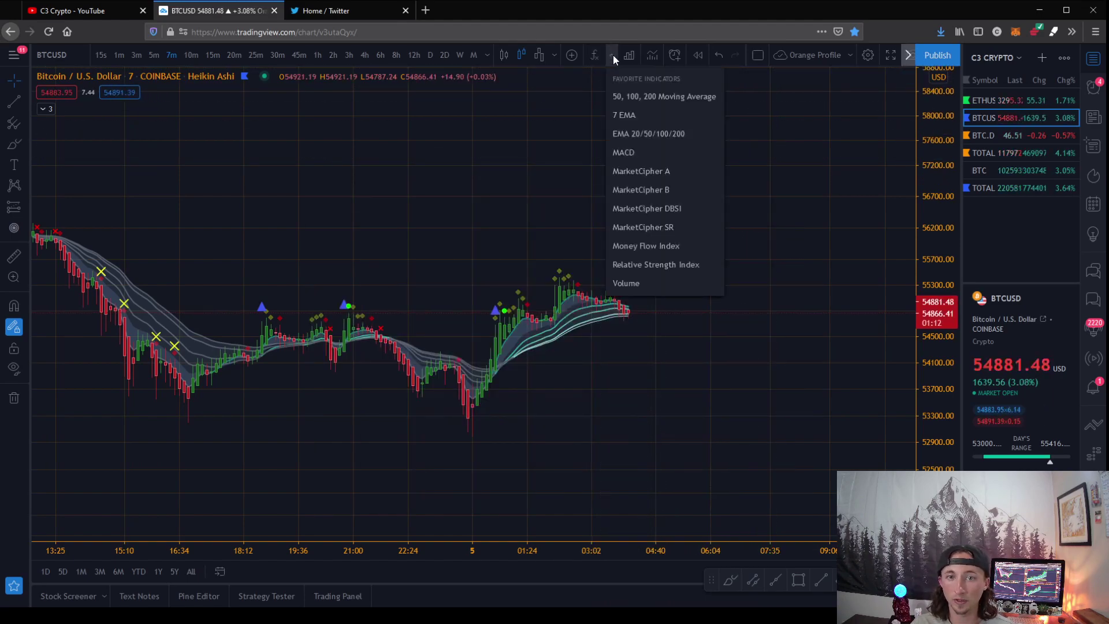
{"action": "left_click", "coordinate": [672, 209]}
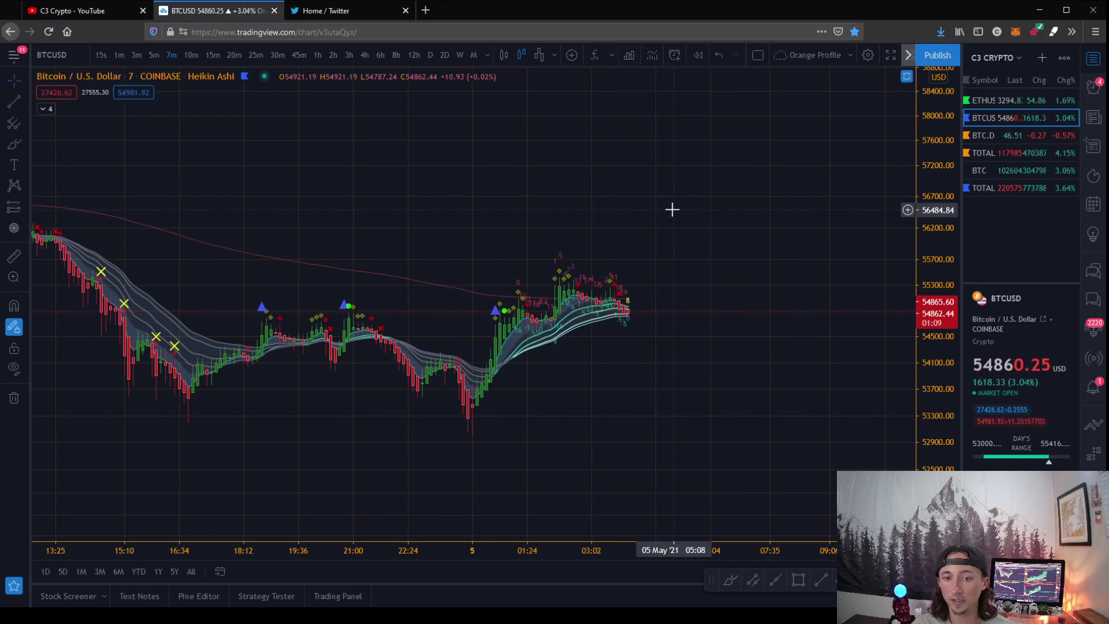
{"action": "scroll", "coordinate": [654, 340], "scroll_direction": "up", "scroll_amount": 5}
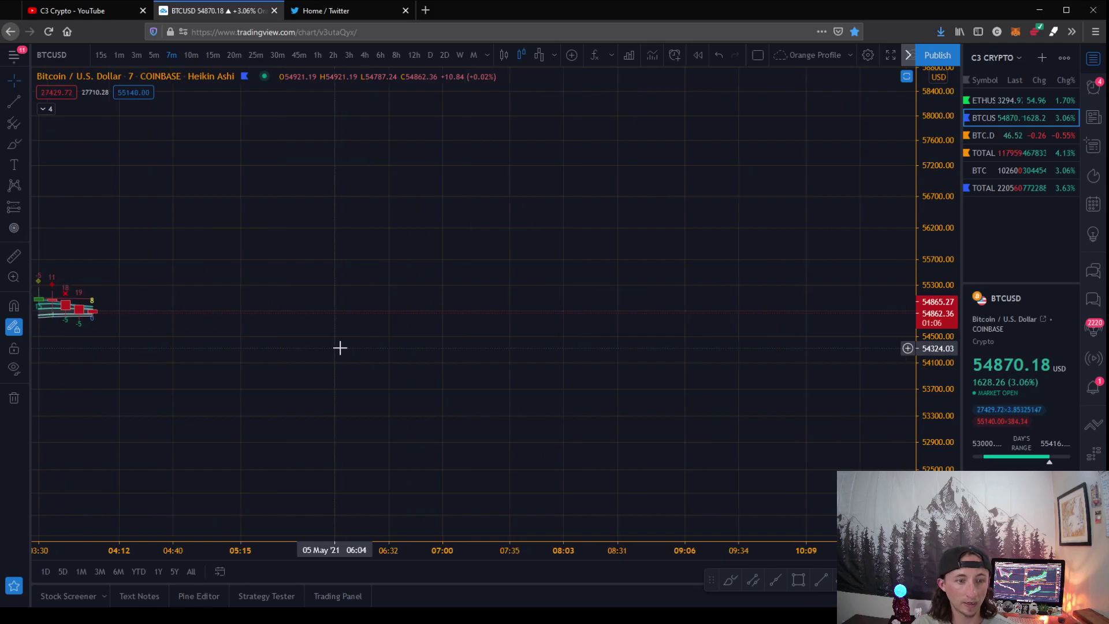
{"action": "left_click_drag", "start_coordinate": [291, 347], "coordinate": [448, 354]}
{"action": "left_click_drag", "start_coordinate": [937, 408], "coordinate": [883, 311]}
{"action": "left_click_drag", "start_coordinate": [574, 391], "coordinate": [663, 306]}
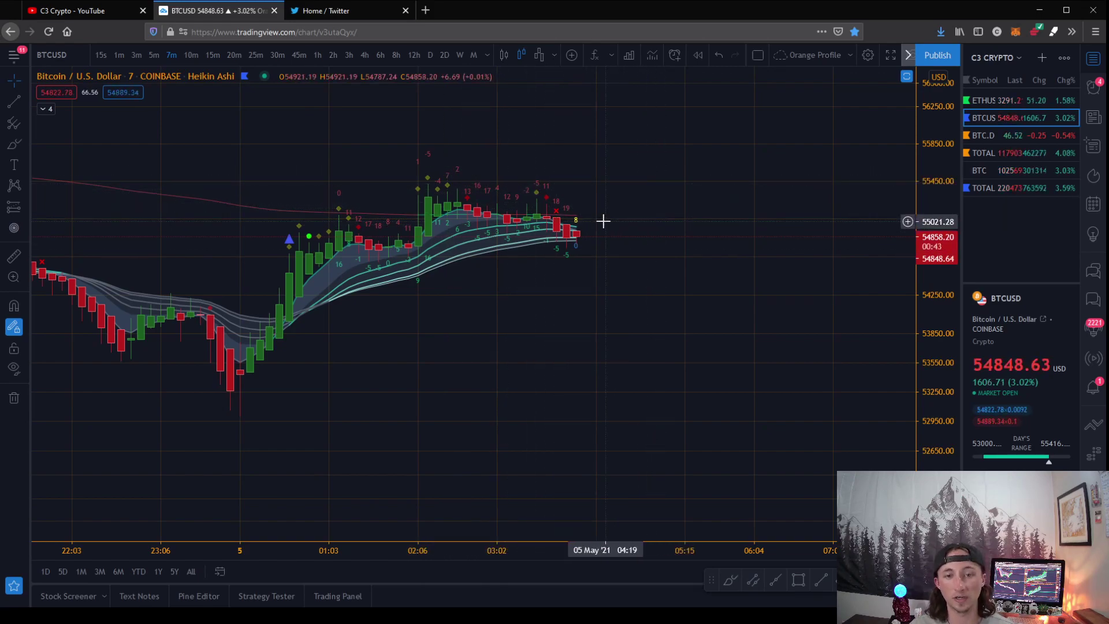
{"action": "double_click", "coordinate": [567, 215]}
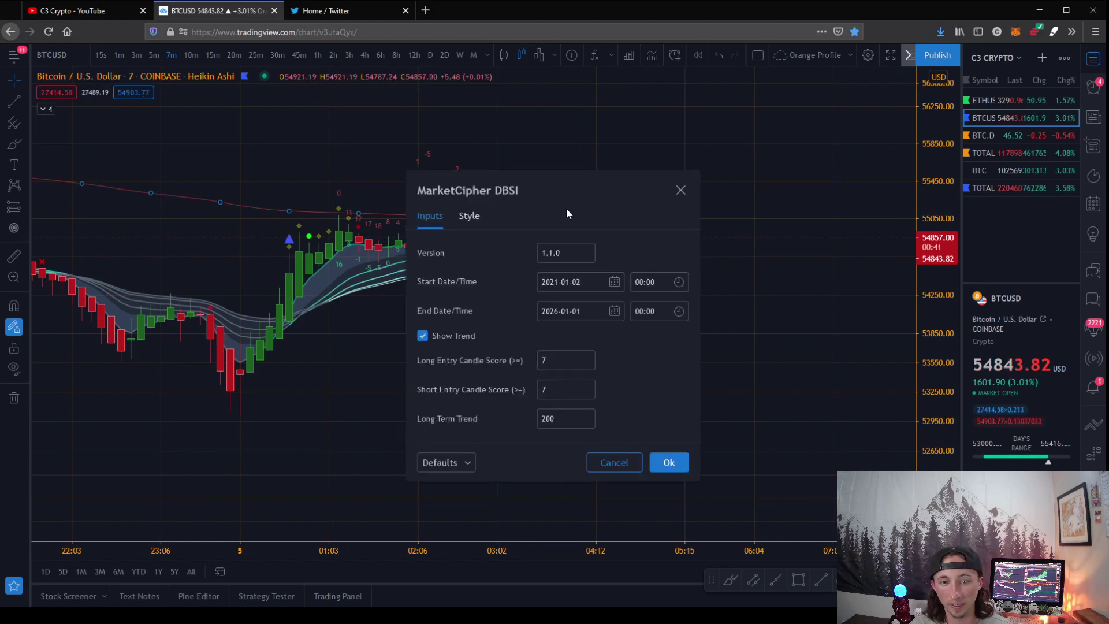
{"action": "left_click", "coordinate": [463, 217]}
{"action": "left_click", "coordinate": [431, 216]}
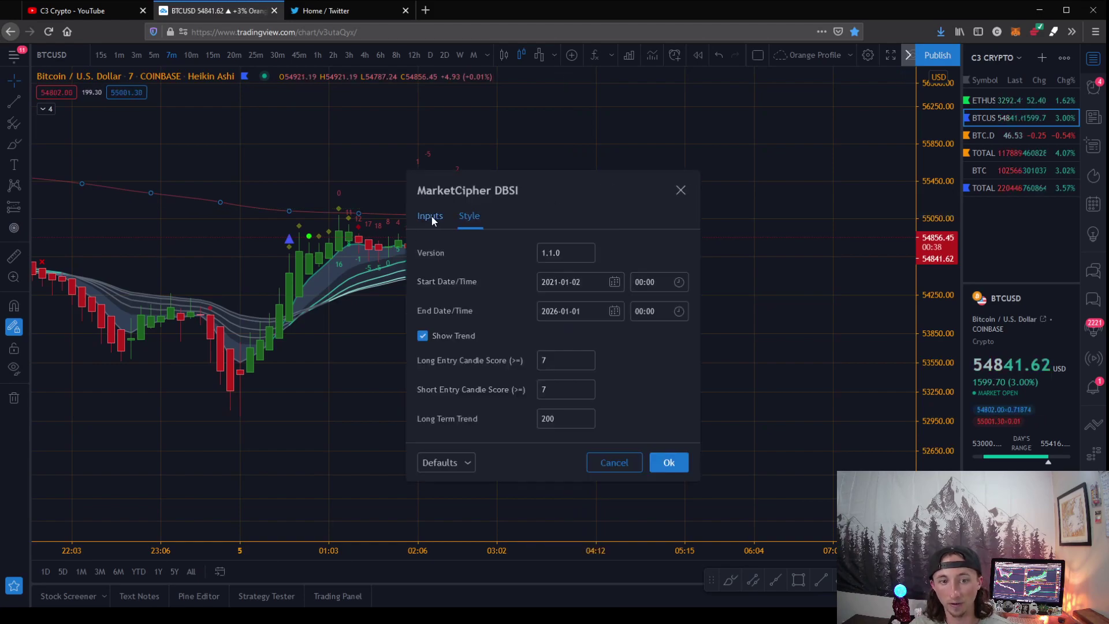
{"action": "left_click", "coordinate": [629, 463]}
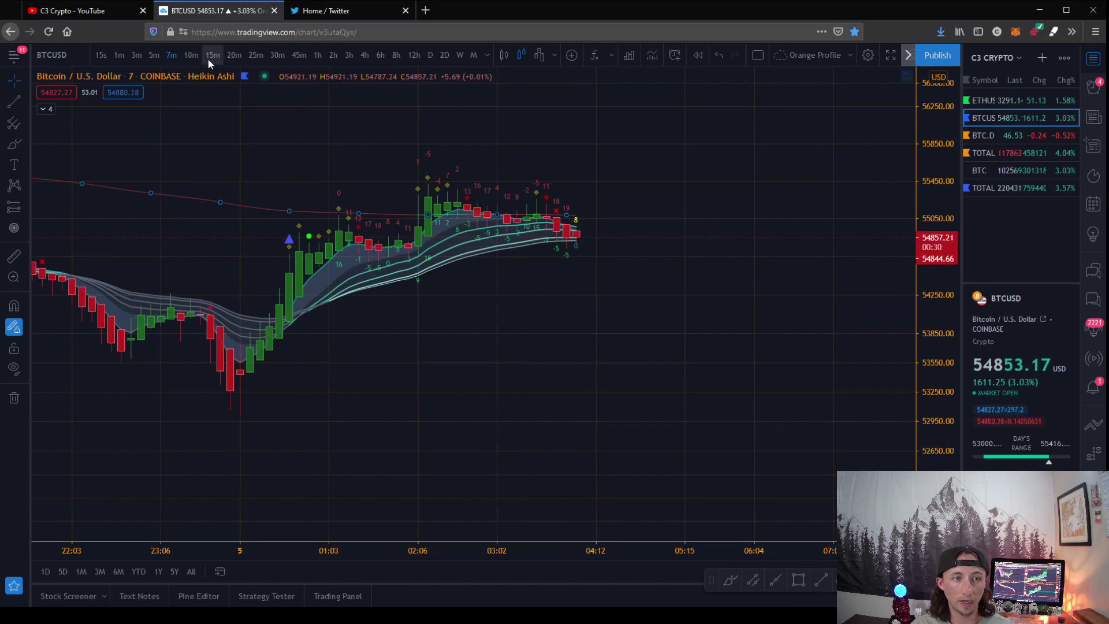
Step: Switch BTCUSD to 1-minute candles and enlarge and centre the most recent candles
{"action": "left_click", "coordinate": [190, 56]}
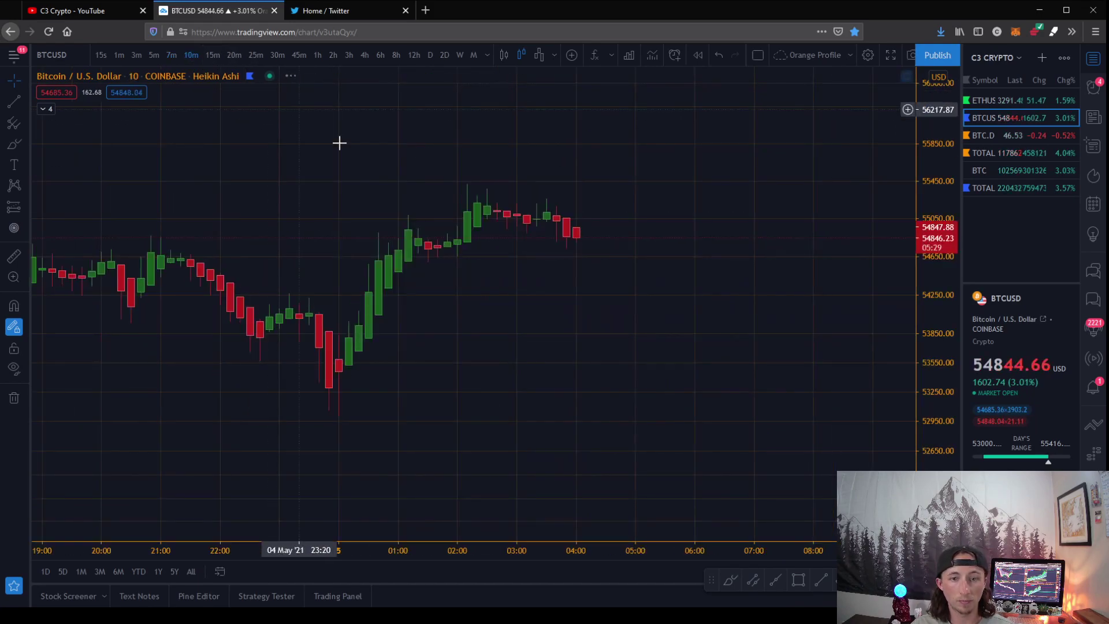
{"action": "left_click", "coordinate": [118, 55]}
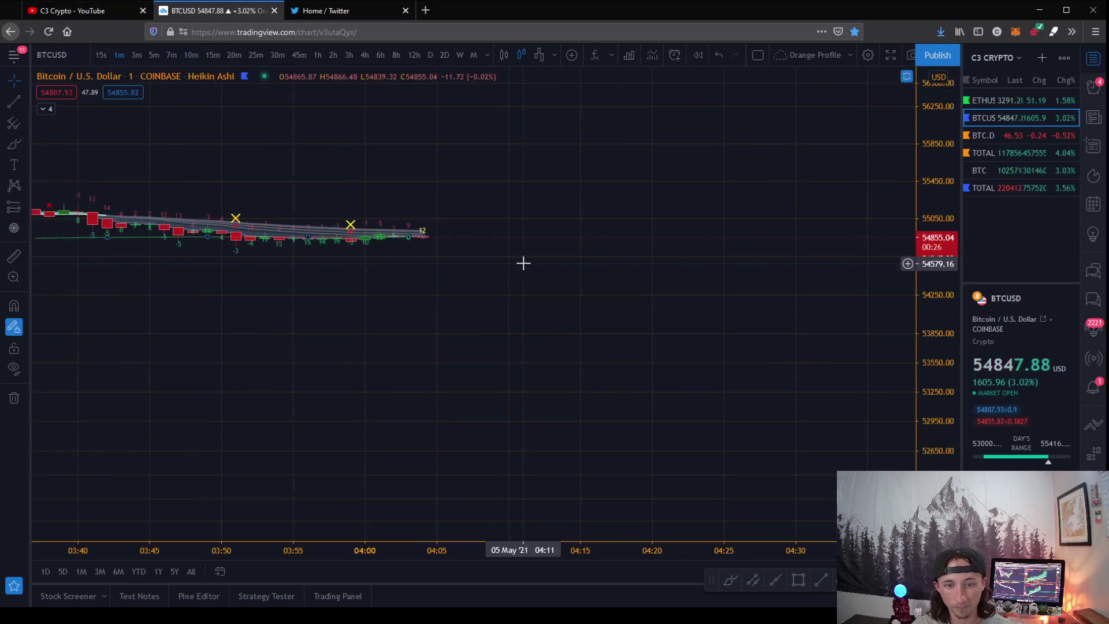
{"action": "scroll", "coordinate": [523, 264], "scroll_direction": "down", "scroll_amount": 8}
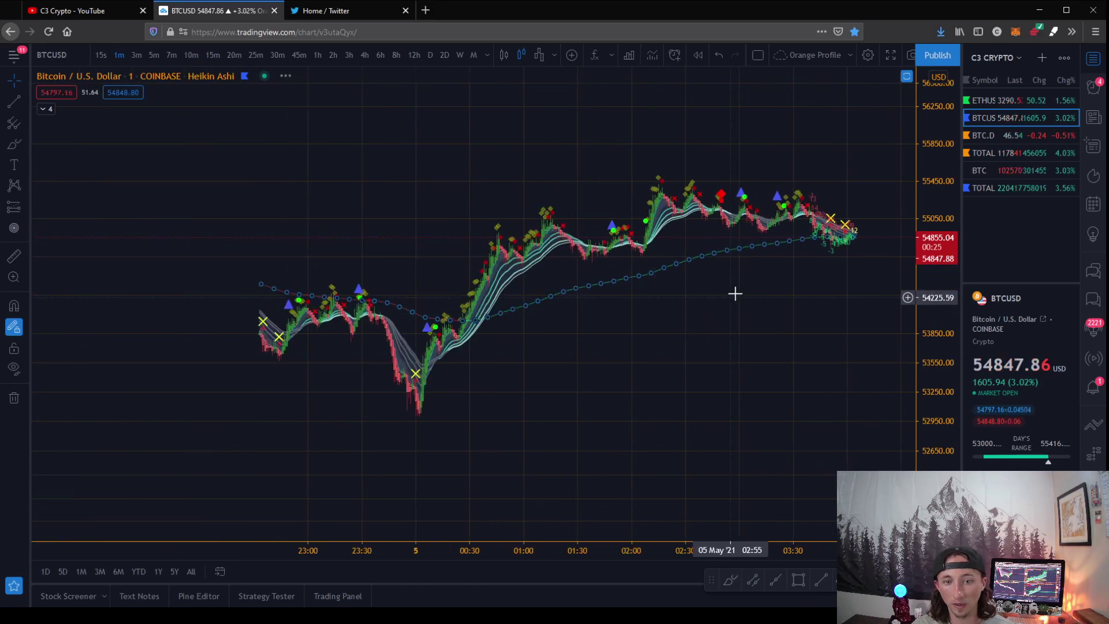
{"action": "left_click_drag", "start_coordinate": [735, 292], "coordinate": [464, 372]}
{"action": "left_click_drag", "start_coordinate": [929, 364], "coordinate": [869, 258]}
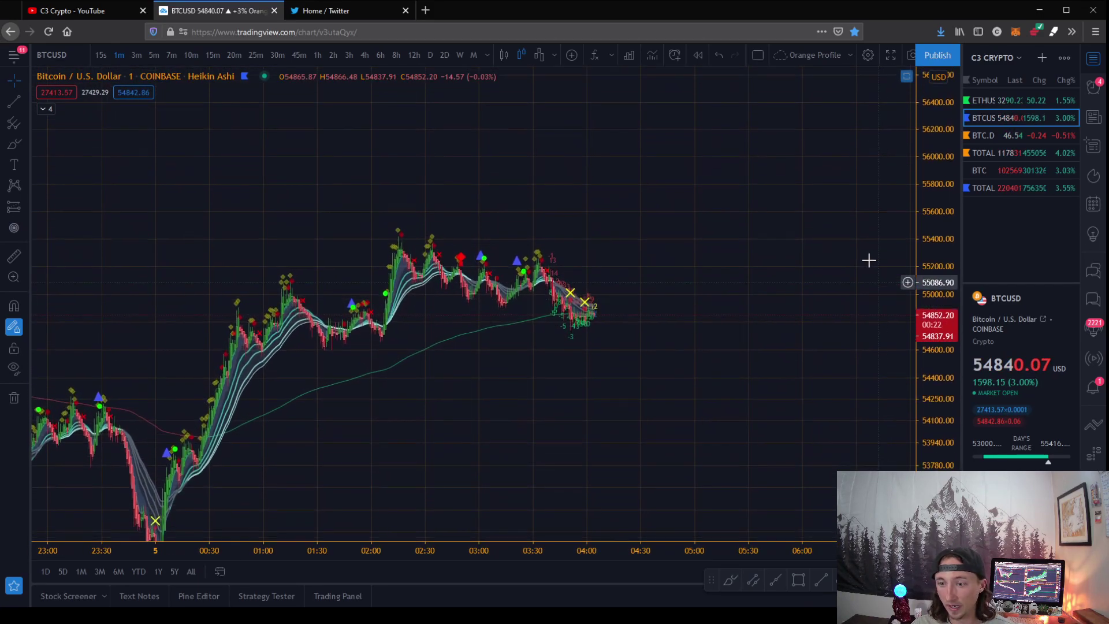
{"action": "left_click_drag", "start_coordinate": [538, 352], "coordinate": [837, 371]}
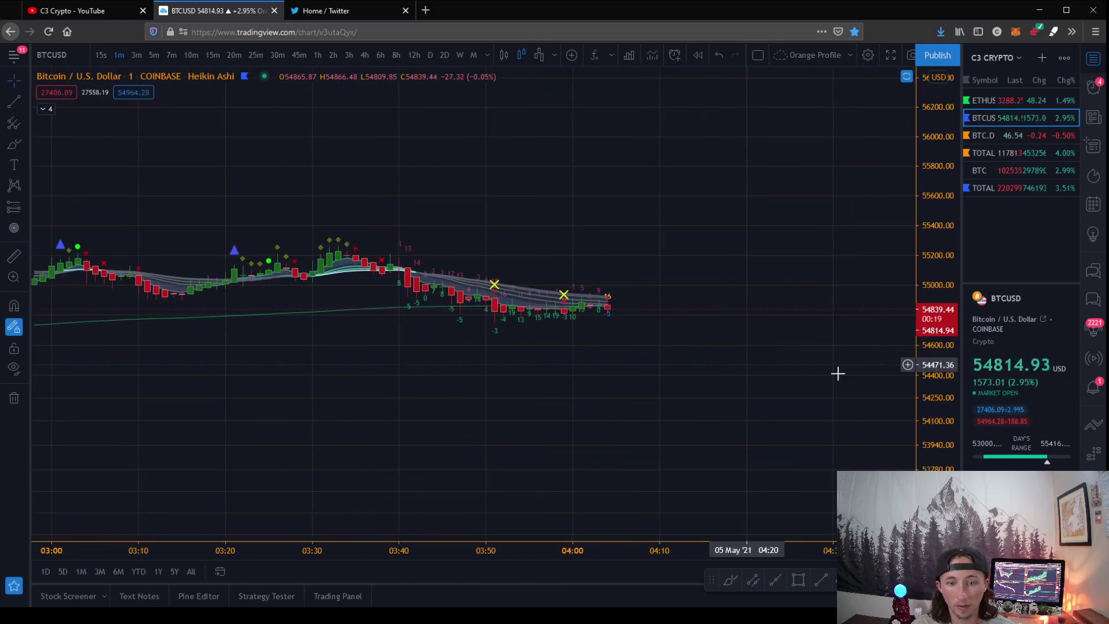
{"action": "left_click_drag", "start_coordinate": [956, 422], "coordinate": [824, 123]}
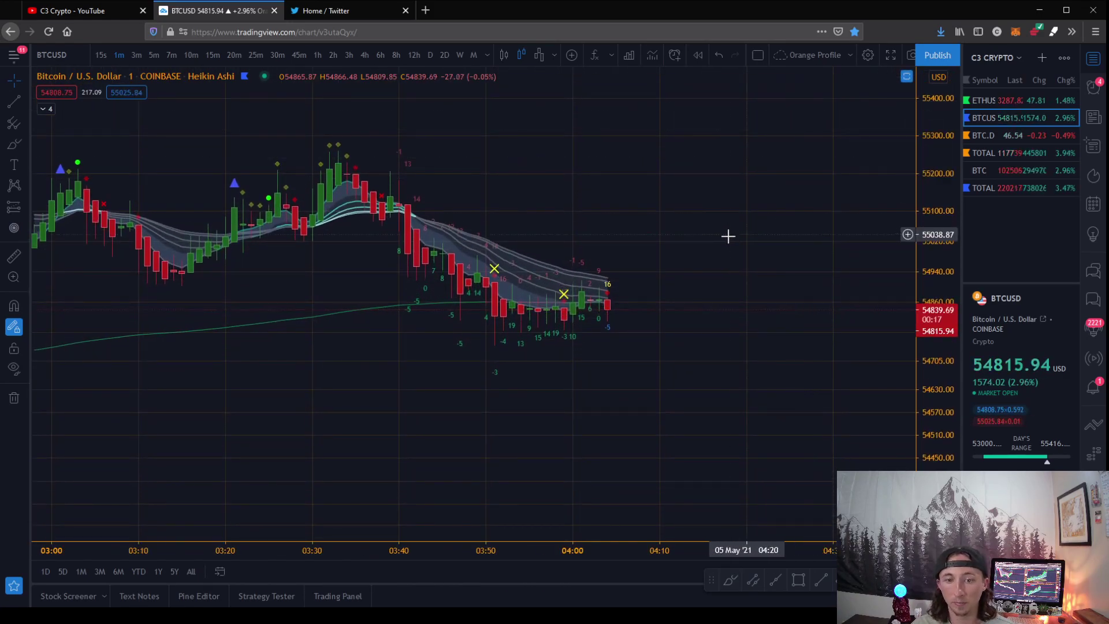
{"action": "left_click_drag", "start_coordinate": [727, 237], "coordinate": [609, 181]}
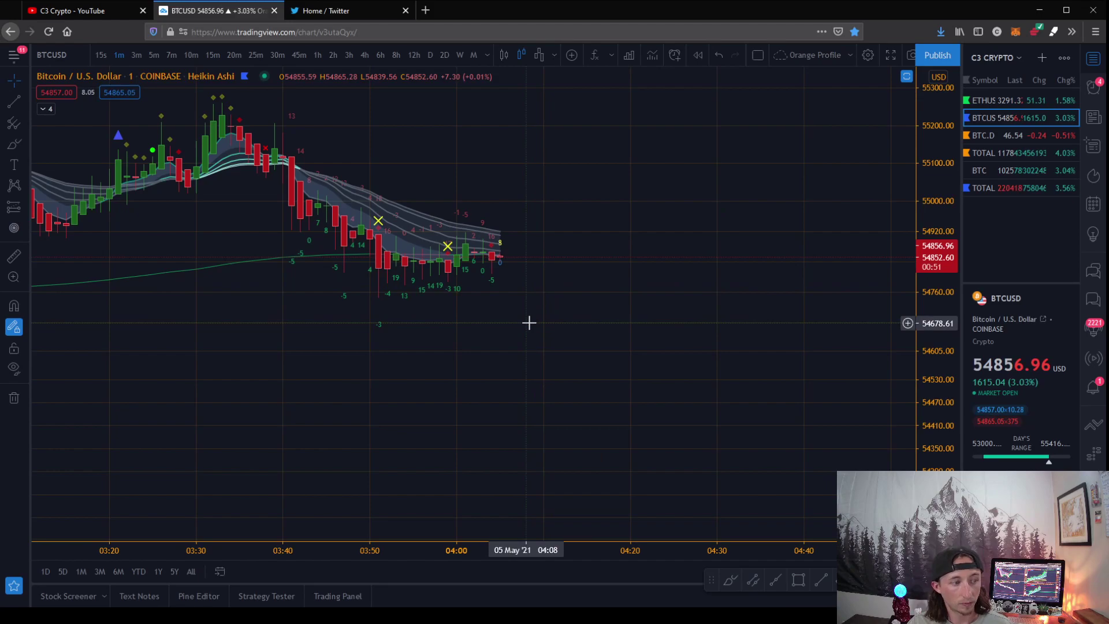
Step: Shift the chart toward the latest candles and load the ETHUSD symbol
{"action": "left_click_drag", "start_coordinate": [518, 297], "coordinate": [377, 309]}
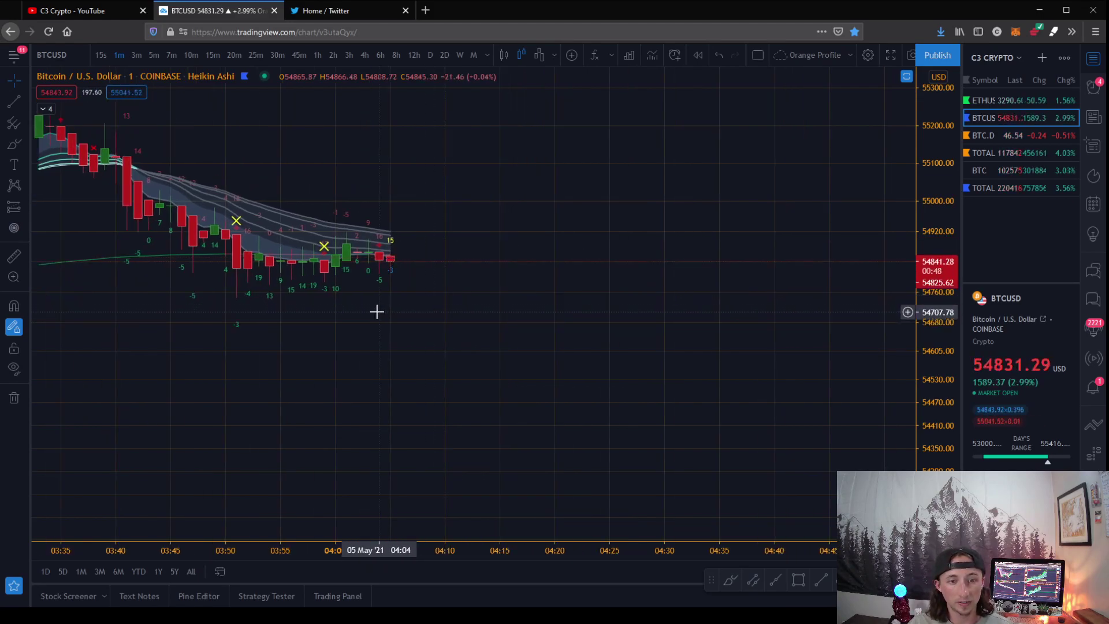
{"action": "scroll", "coordinate": [378, 311], "scroll_direction": "down", "scroll_amount": 1}
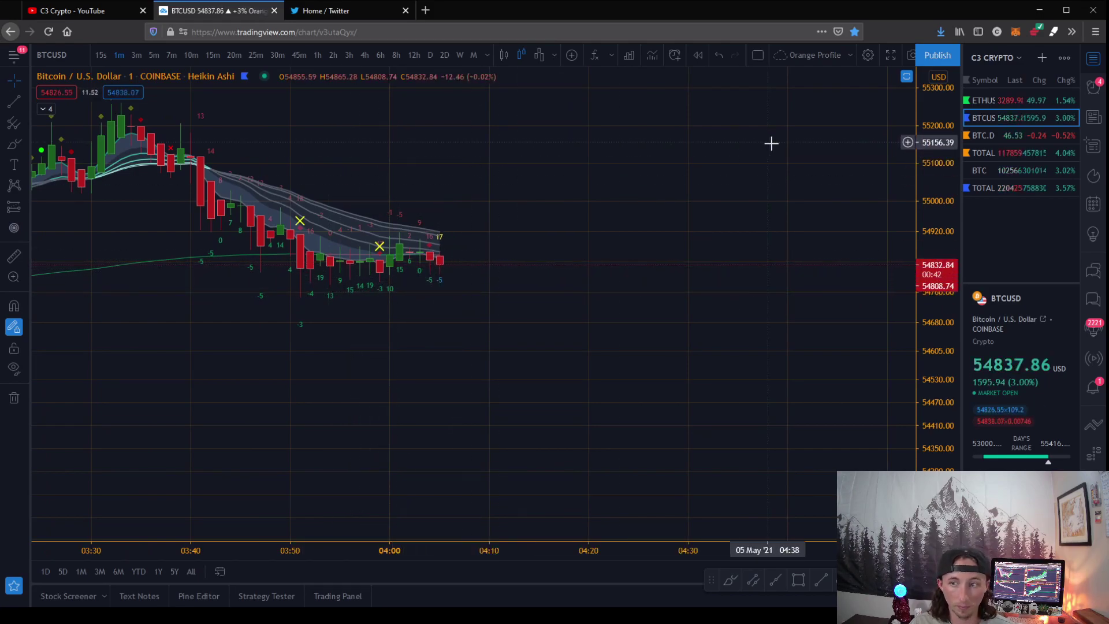
{"action": "left_click", "coordinate": [1033, 99]}
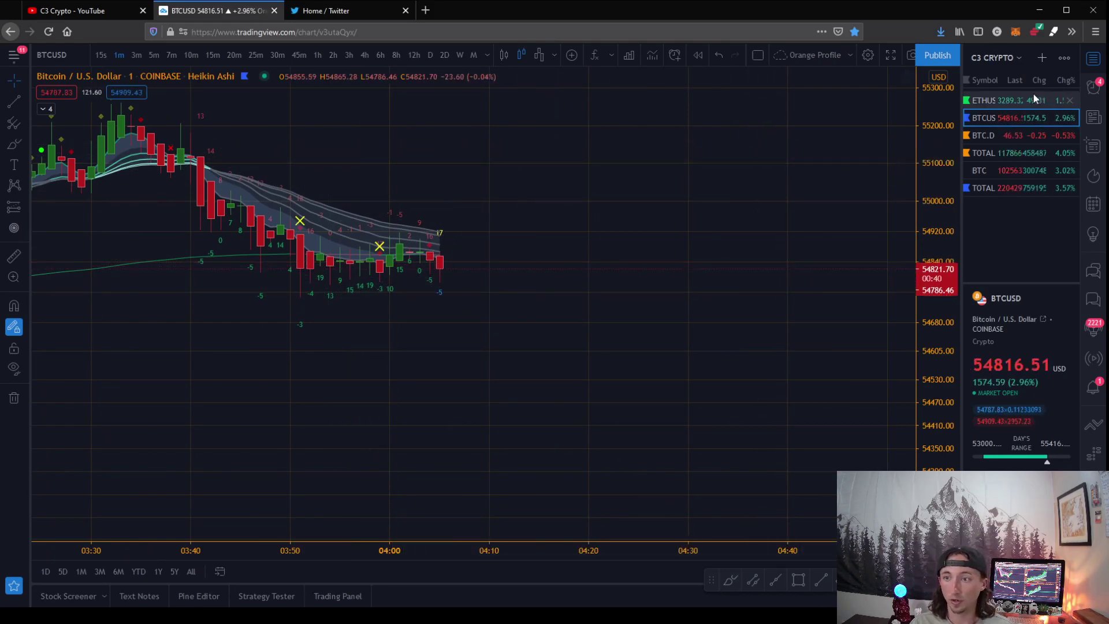
Step: Set ETHUSD to 15-minute candles and zoom out to several hours of history
{"action": "left_click", "coordinate": [137, 54]}
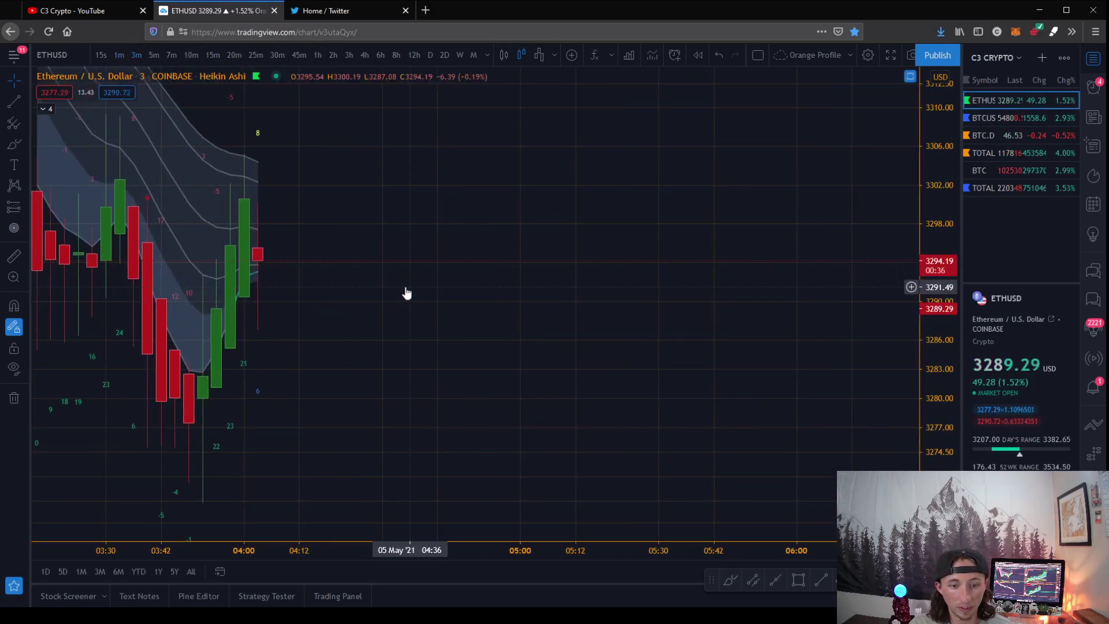
{"action": "left_click", "coordinate": [212, 54]}
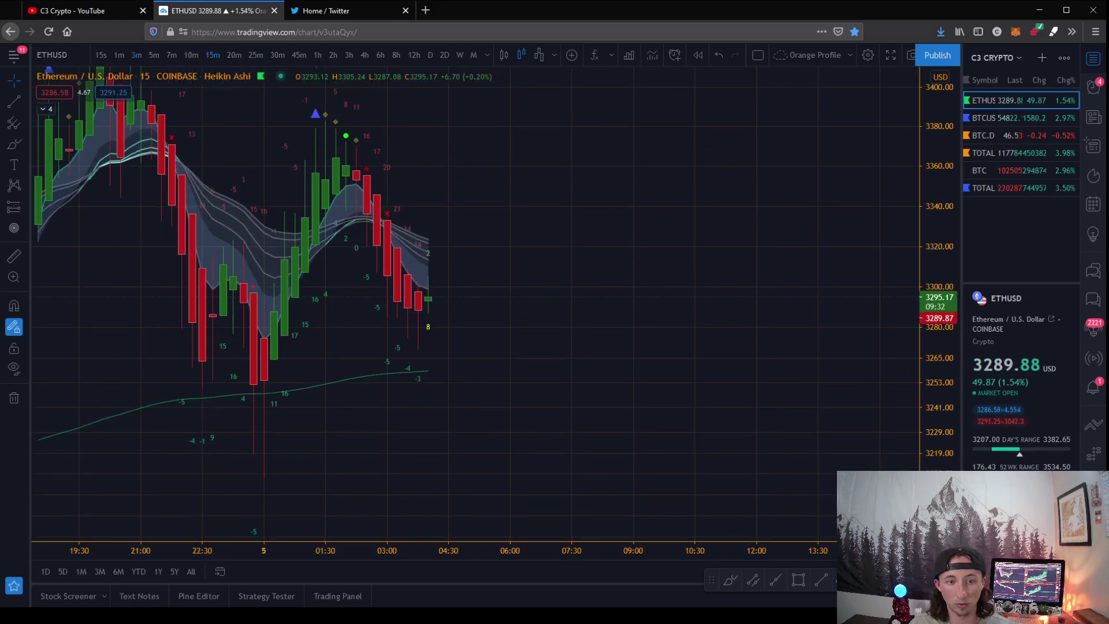
{"action": "scroll", "coordinate": [361, 347], "scroll_direction": "right", "scroll_amount": 5}
{"action": "scroll", "coordinate": [242, 354], "scroll_direction": "left", "scroll_amount": 5}
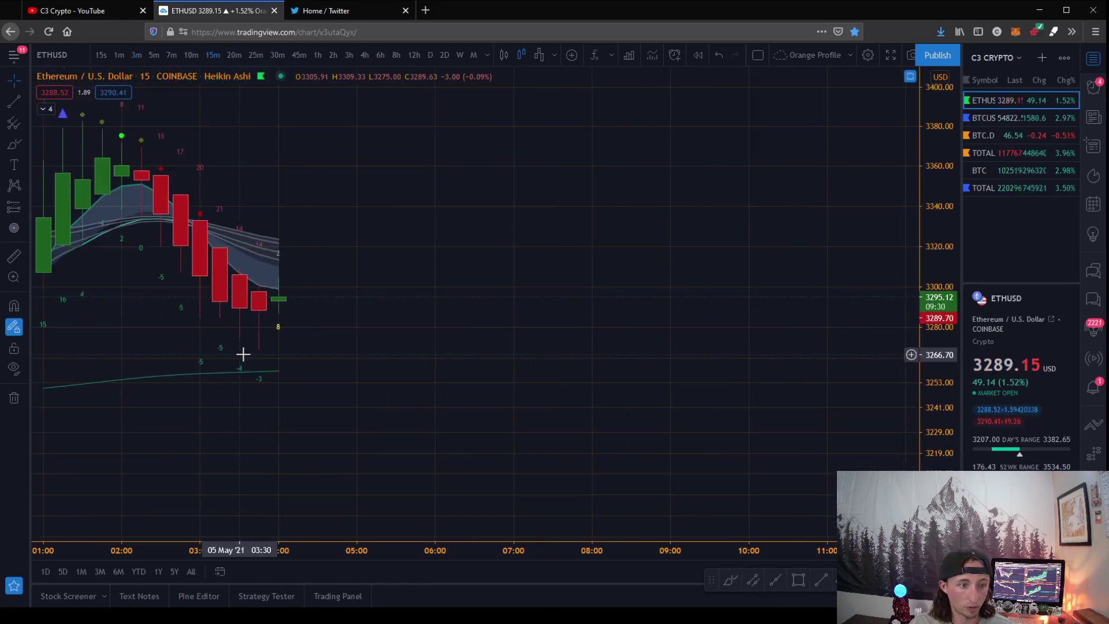
{"action": "left_click_drag", "start_coordinate": [389, 399], "coordinate": [487, 383]}
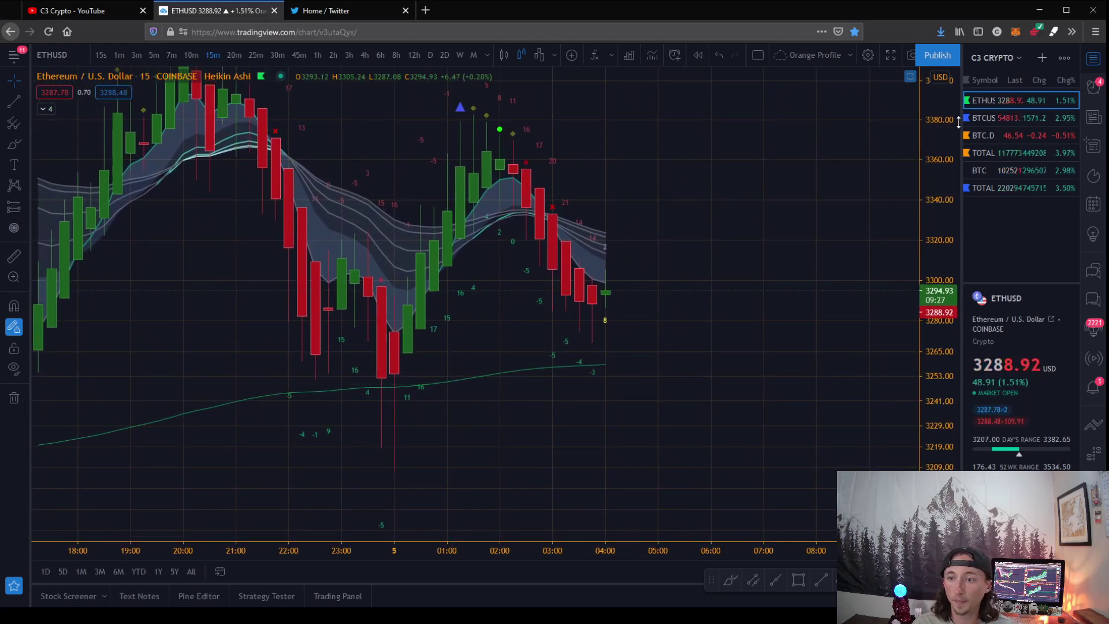
{"action": "left_click_drag", "start_coordinate": [935, 231], "coordinate": [901, 356]}
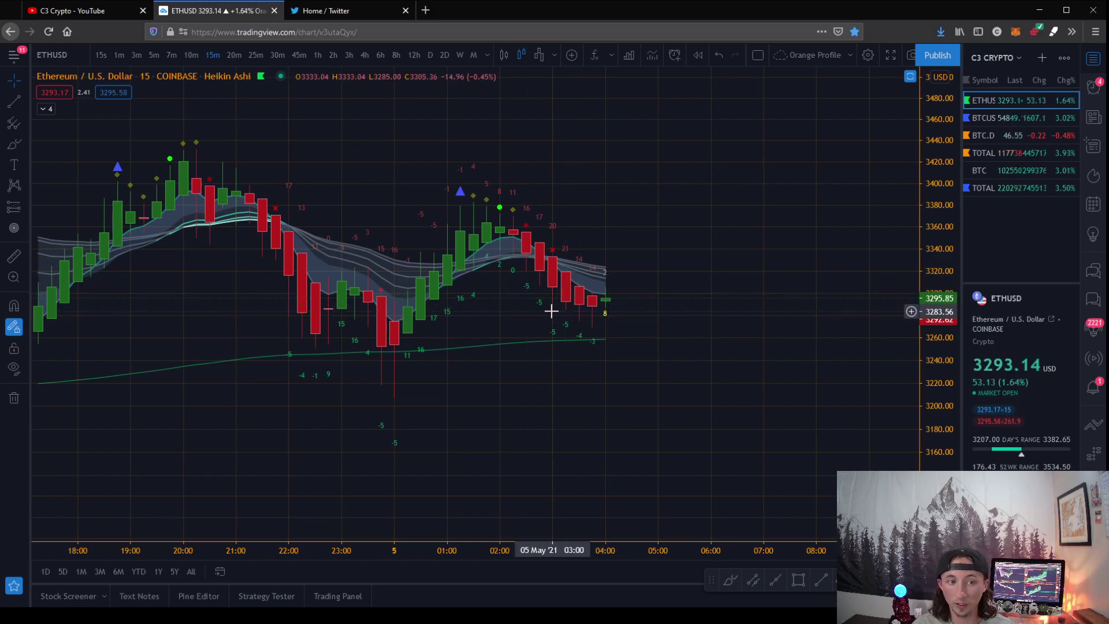
{"action": "scroll", "coordinate": [556, 314], "scroll_direction": "down", "scroll_amount": 1}
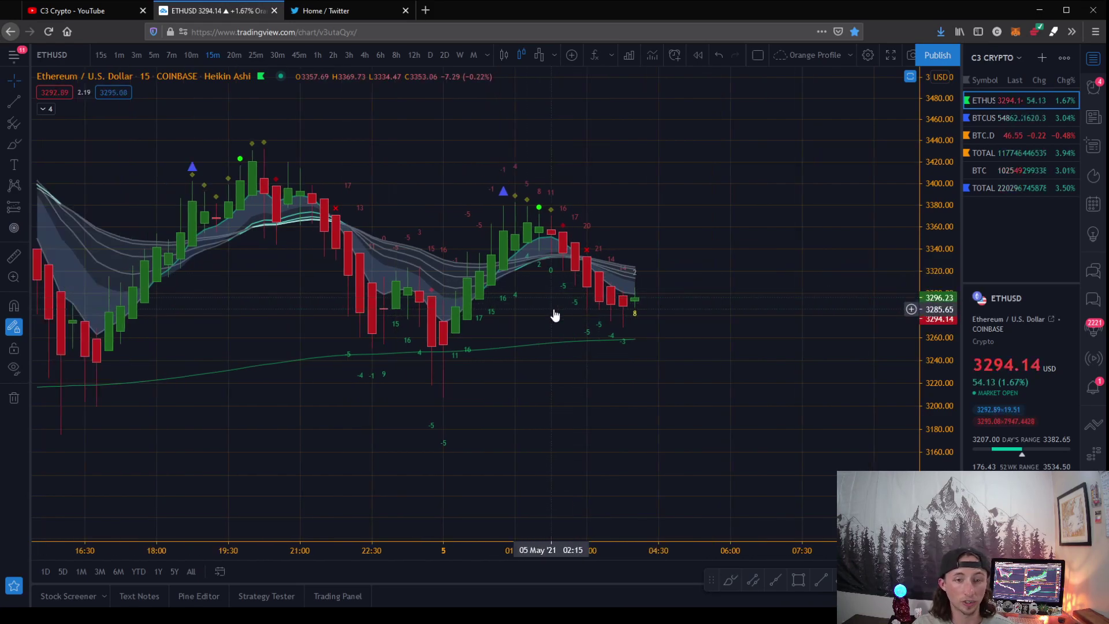
{"action": "scroll", "coordinate": [555, 315], "scroll_direction": "down", "scroll_amount": 1}
Step: Restore the oscillator pane below the ETHUSD chart and make the price candles taller
{"action": "left_click", "coordinate": [911, 78]}
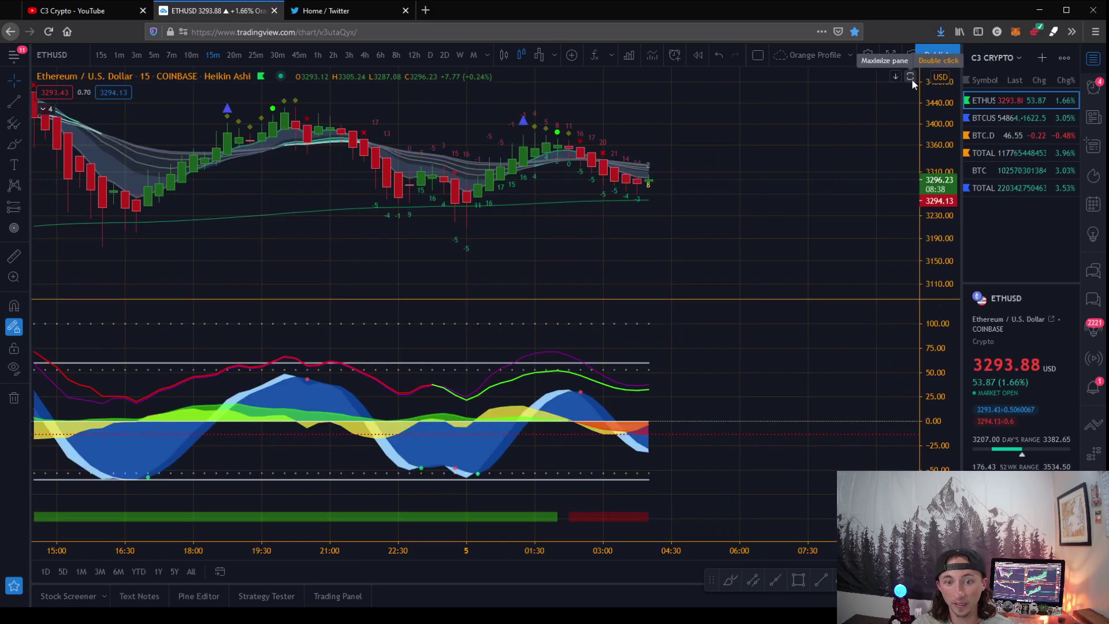
{"action": "left_click_drag", "start_coordinate": [758, 228], "coordinate": [705, 381]}
{"action": "left_click_drag", "start_coordinate": [629, 311], "coordinate": [664, 303]}
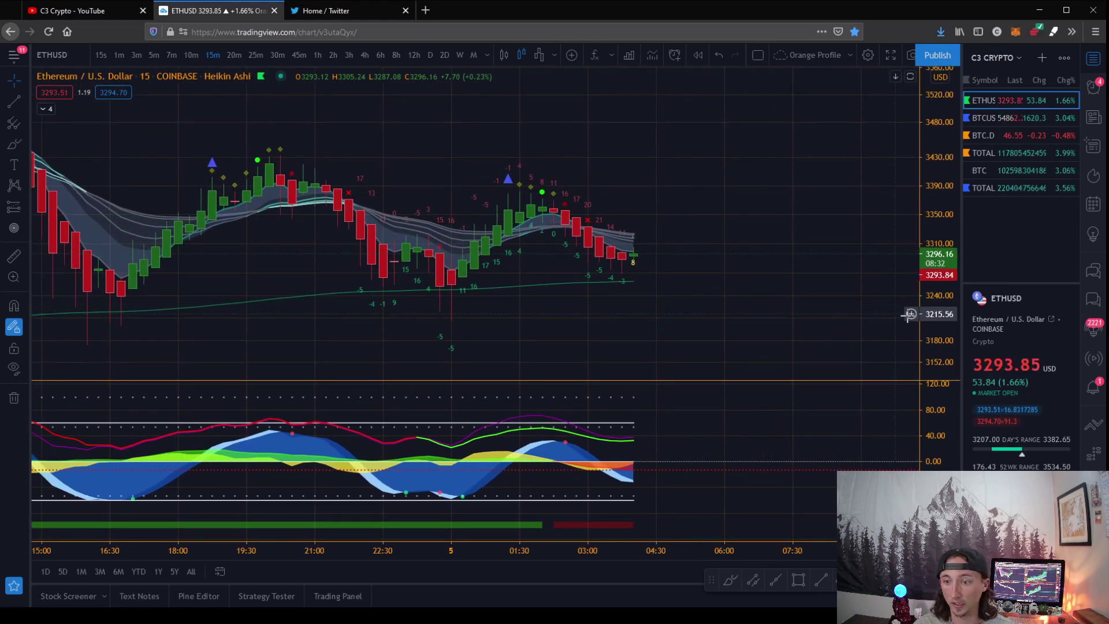
{"action": "left_click_drag", "start_coordinate": [947, 339], "coordinate": [947, 306]}
{"action": "left_click_drag", "start_coordinate": [769, 314], "coordinate": [774, 289]}
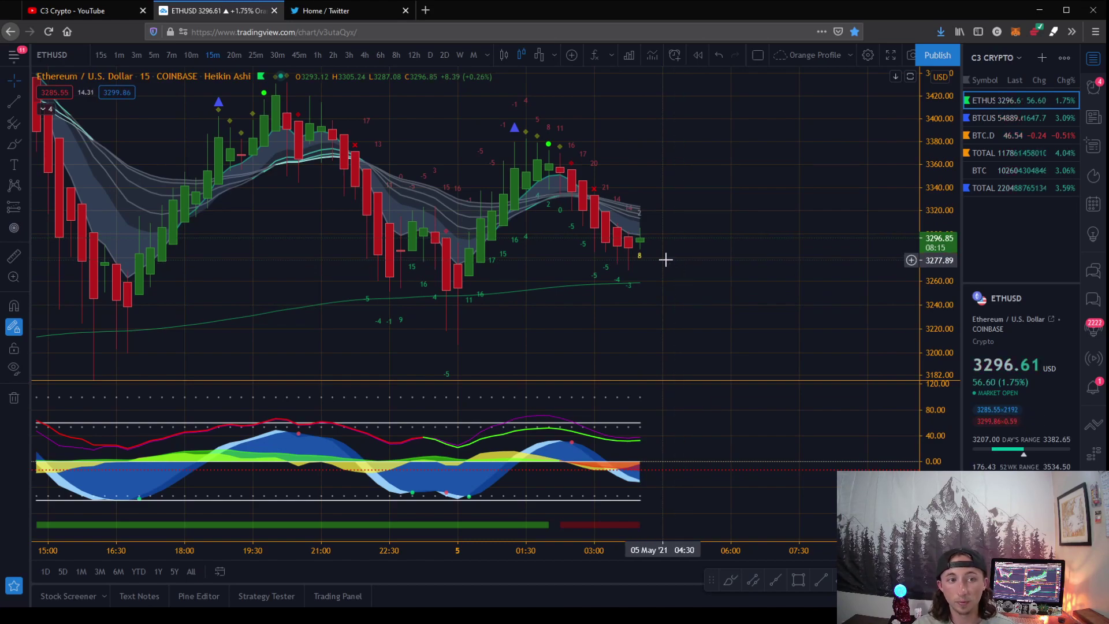
Step: Widen the view to about a day and a half, leaving space right of the last candle
{"action": "scroll", "coordinate": [666, 260], "scroll_direction": "down", "scroll_amount": 3}
{"action": "scroll", "coordinate": [665, 261], "scroll_direction": "up", "scroll_amount": 5}
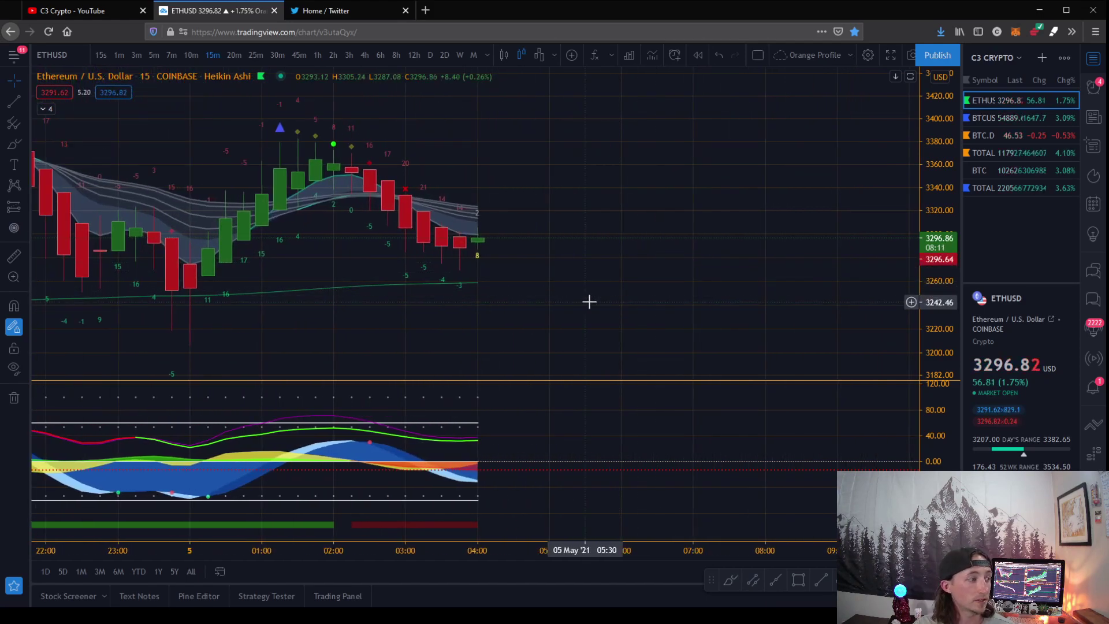
{"action": "left_click_drag", "start_coordinate": [589, 302], "coordinate": [726, 312]}
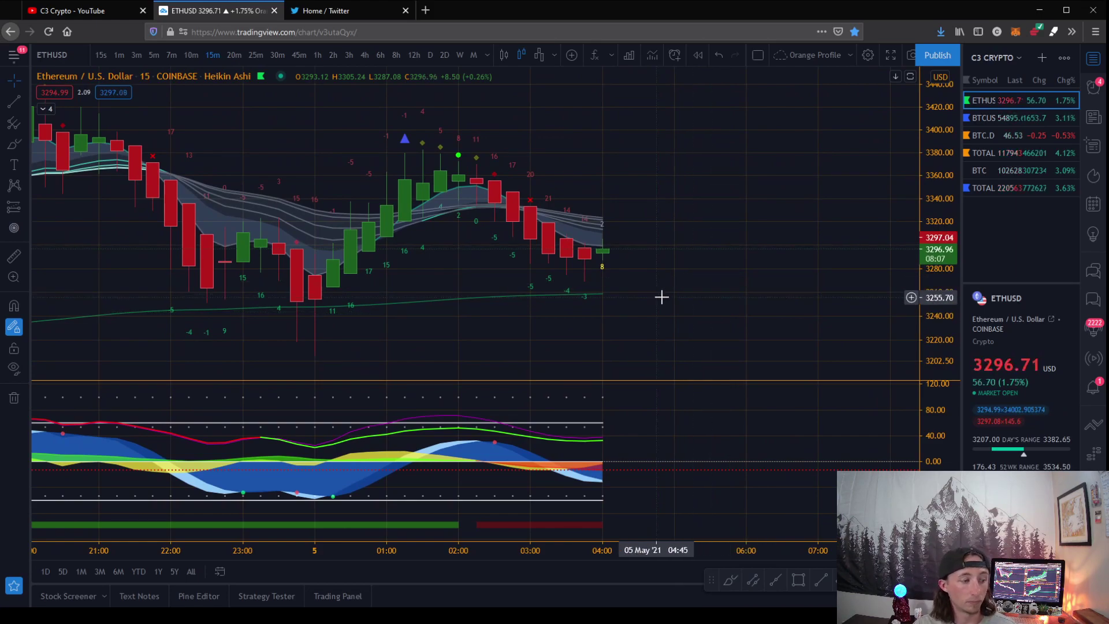
{"action": "left_click_drag", "start_coordinate": [661, 294], "coordinate": [634, 285]}
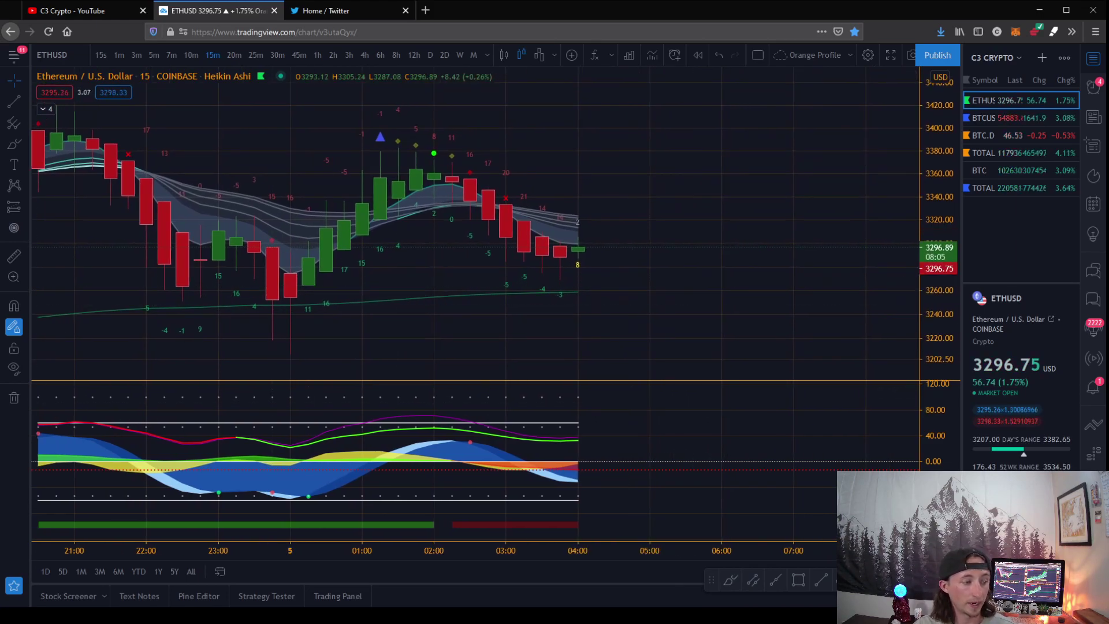
{"action": "scroll", "coordinate": [549, 316], "scroll_direction": "down", "scroll_amount": 3}
{"action": "left_click_drag", "start_coordinate": [549, 316], "coordinate": [570, 323]}
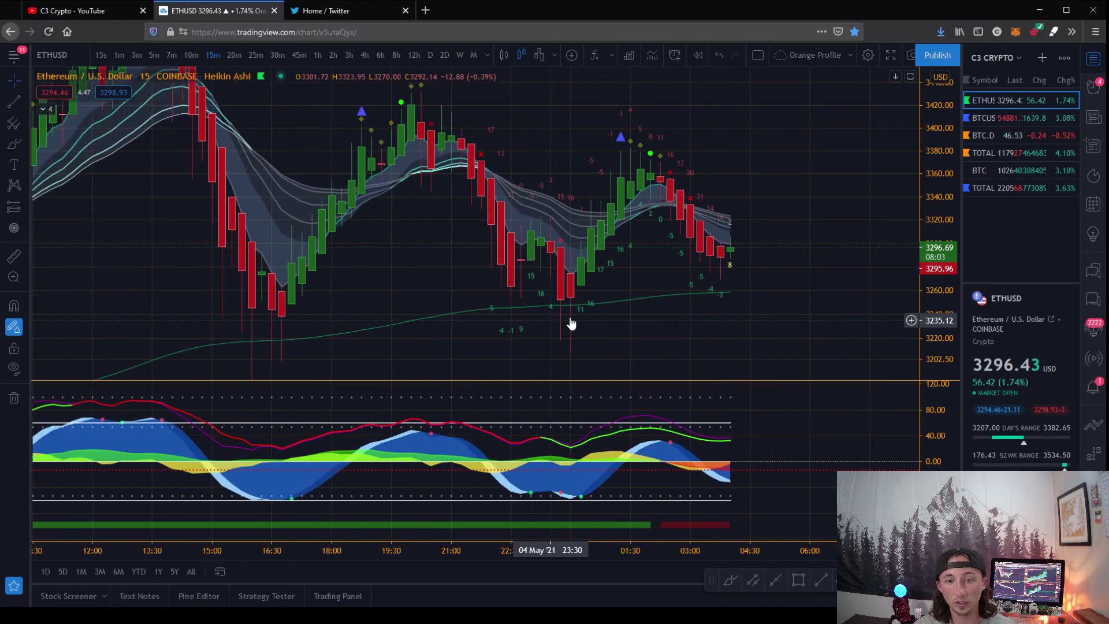
{"action": "scroll", "coordinate": [681, 312], "scroll_direction": "down", "scroll_amount": 5}
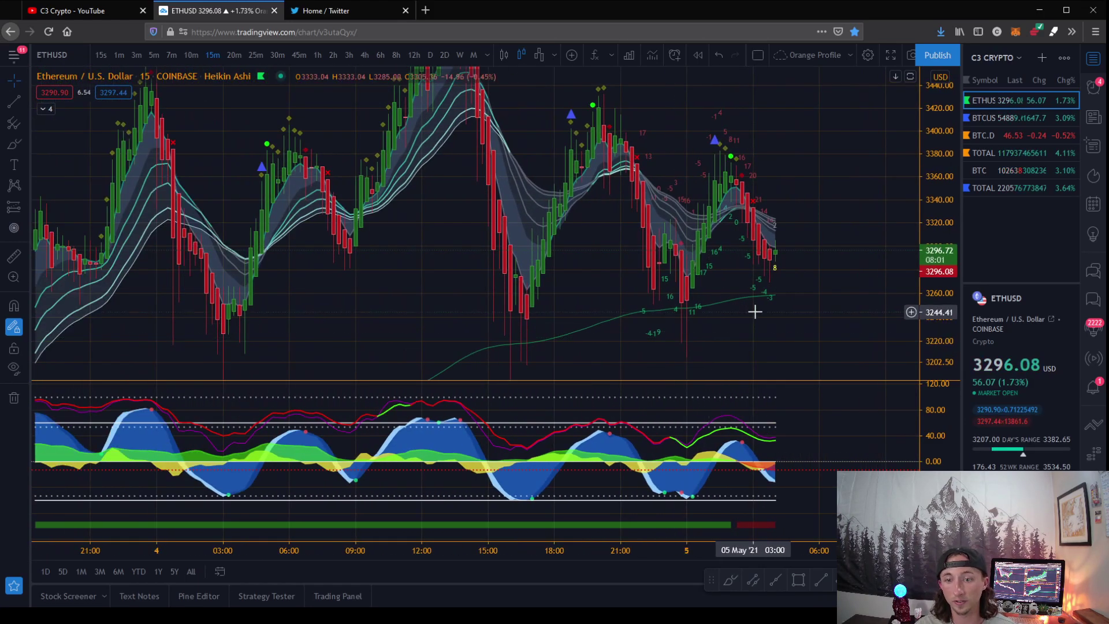
{"action": "left_click_drag", "start_coordinate": [754, 312], "coordinate": [626, 319]}
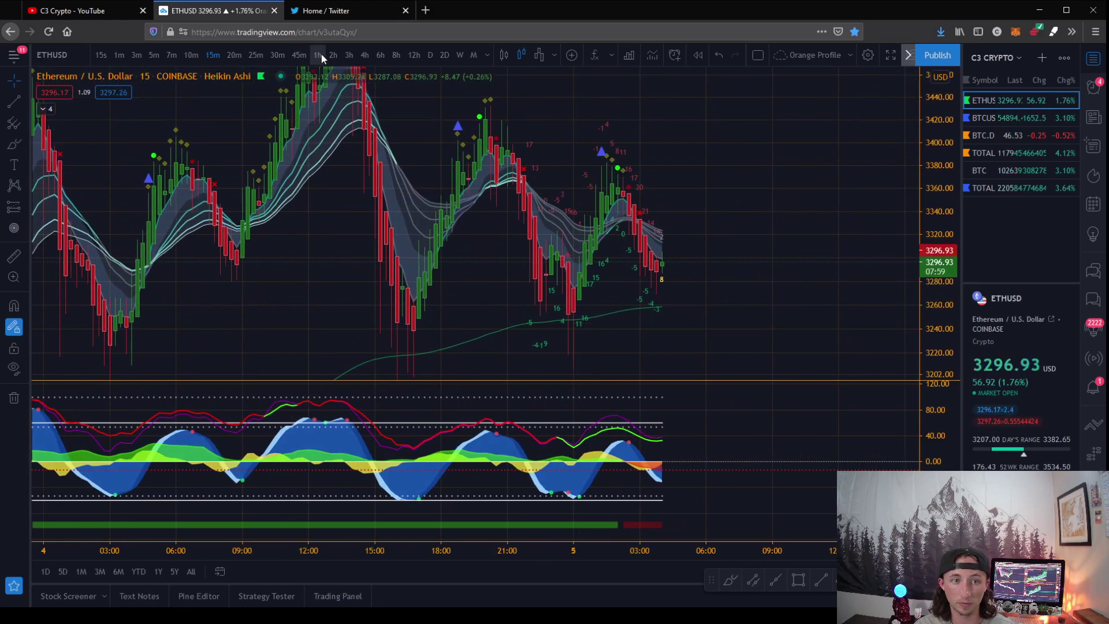
{"action": "left_click", "coordinate": [318, 54]}
Step: Switch ETHUSD to 4-hour candles and frame late April through 5 May
{"action": "left_click", "coordinate": [364, 54]}
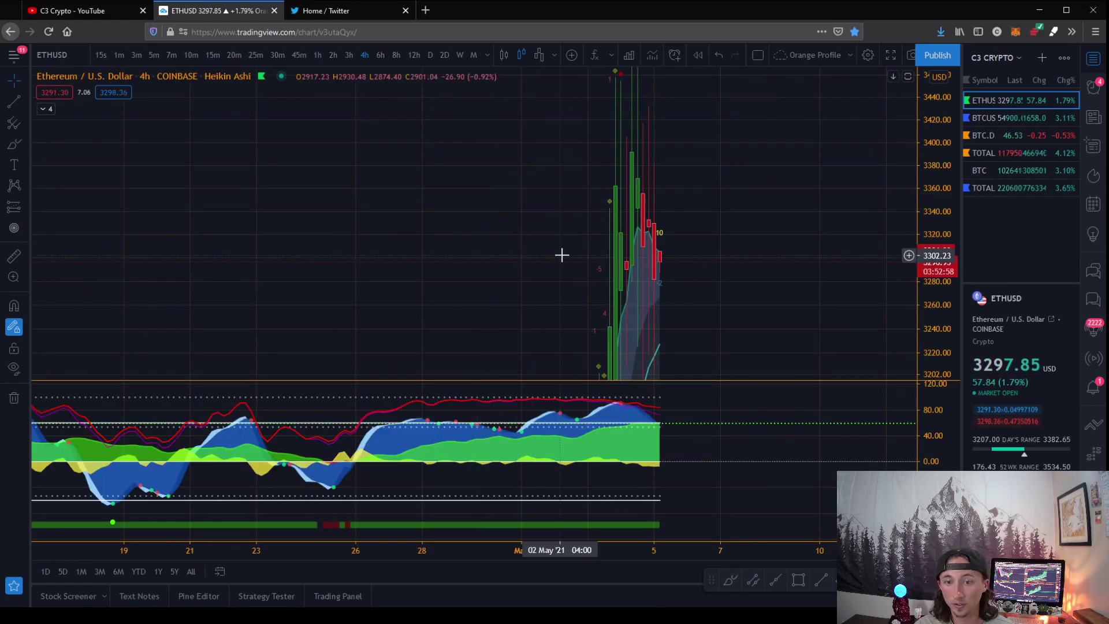
{"action": "scroll", "coordinate": [562, 254], "scroll_direction": "up", "scroll_amount": 8}
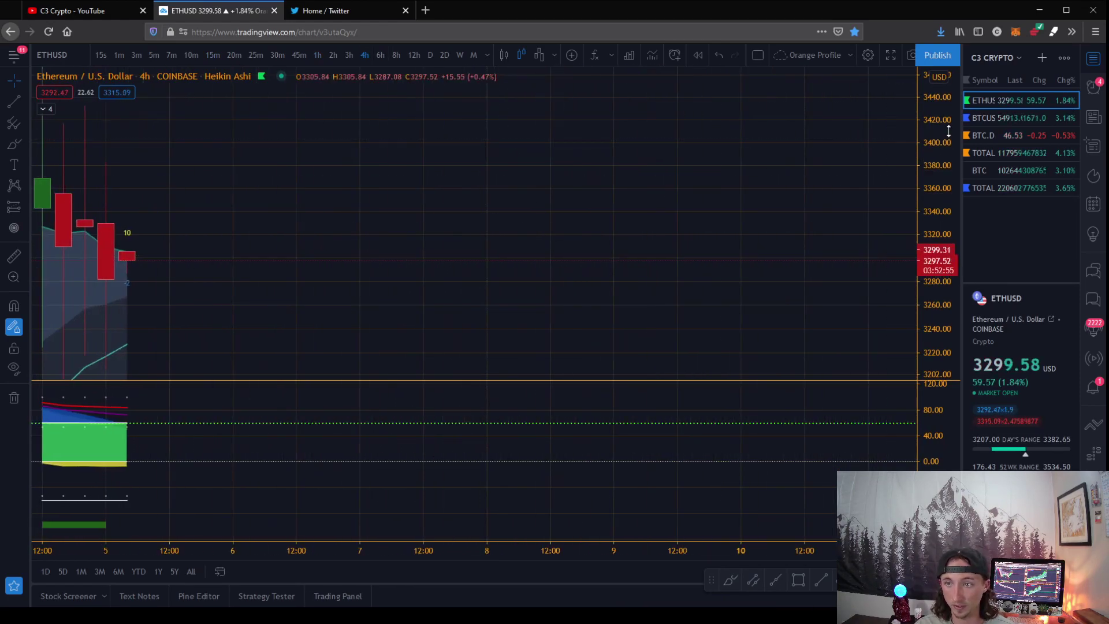
{"action": "scroll", "coordinate": [453, 260], "scroll_direction": "down", "scroll_amount": 5}
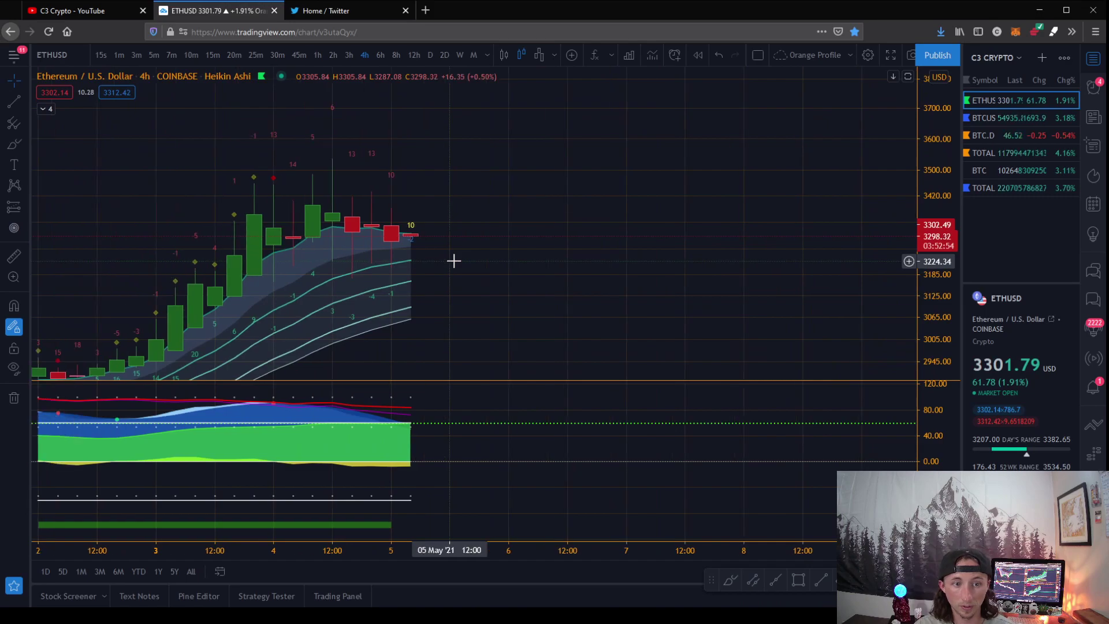
{"action": "left_click_drag", "start_coordinate": [453, 260], "coordinate": [662, 288]}
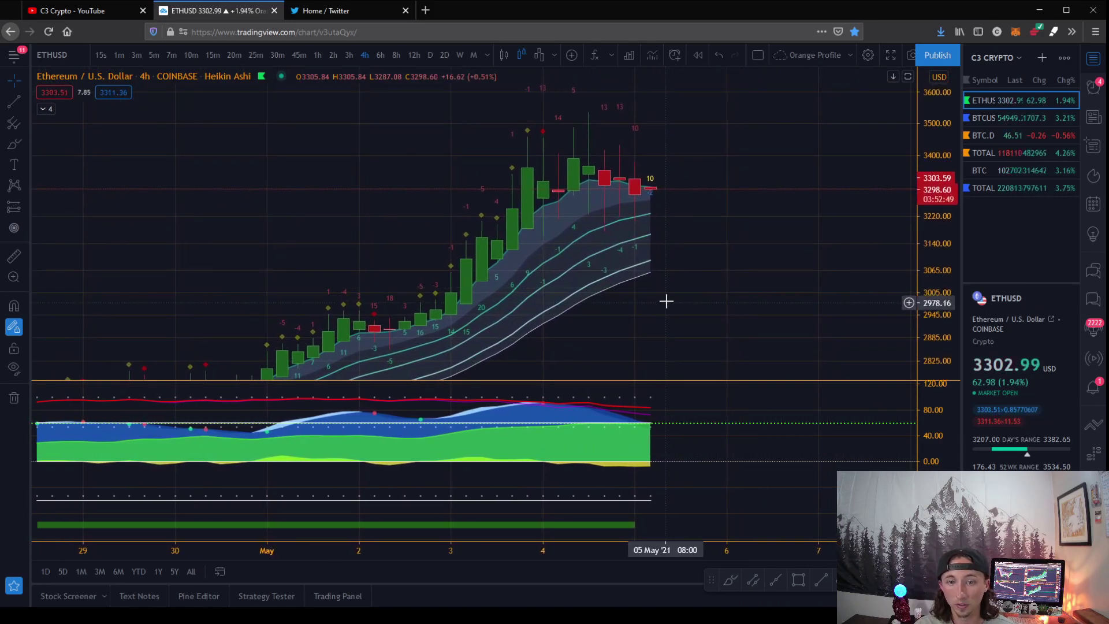